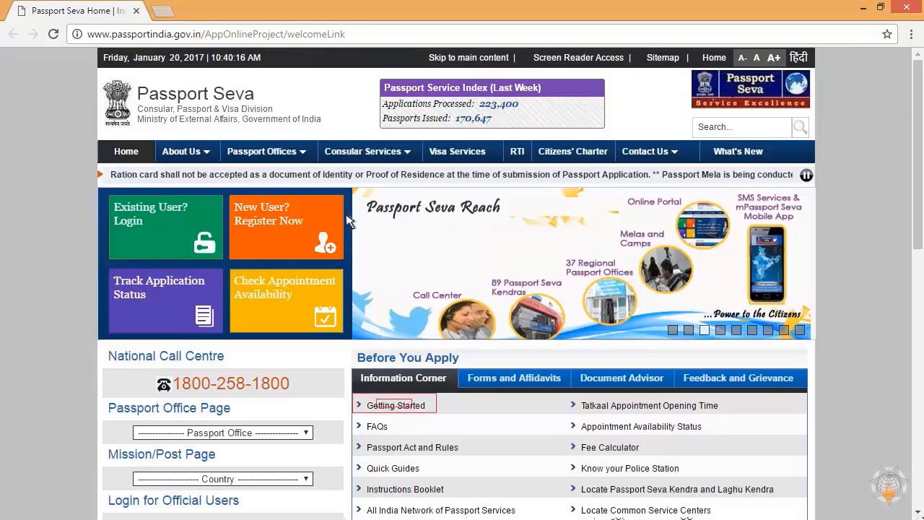
# - Open the User Login page in a new tab via Getting Started's Online Registration and Appointment section
pyautogui.click(397, 406)
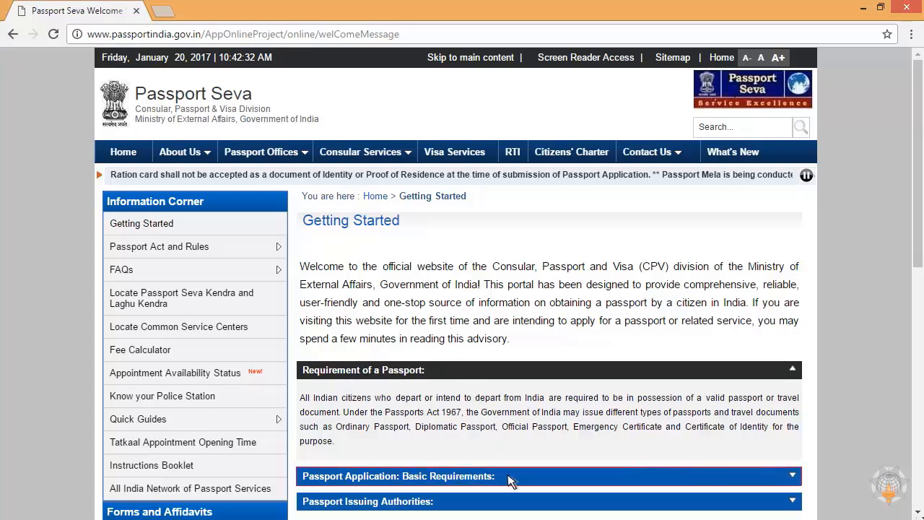
pyautogui.click(508, 476)
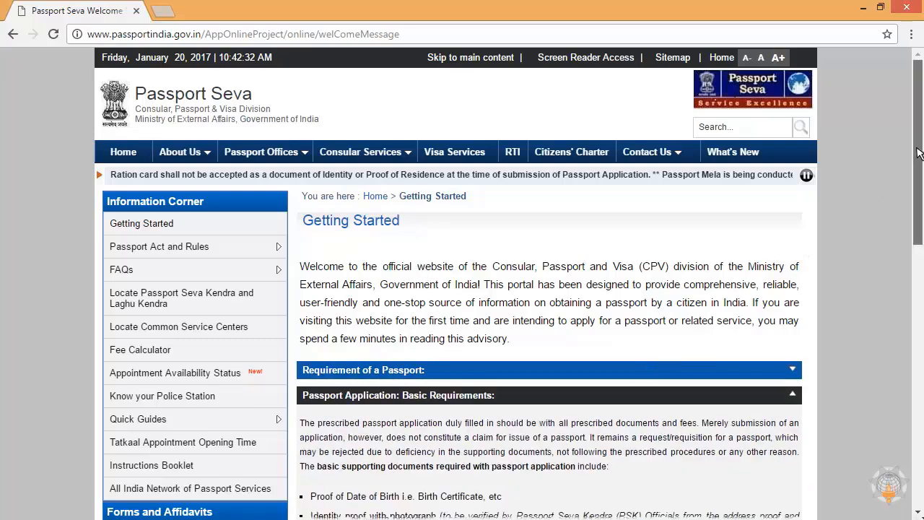
pyautogui.moveTo(916, 153); pyautogui.dragTo(916, 265)
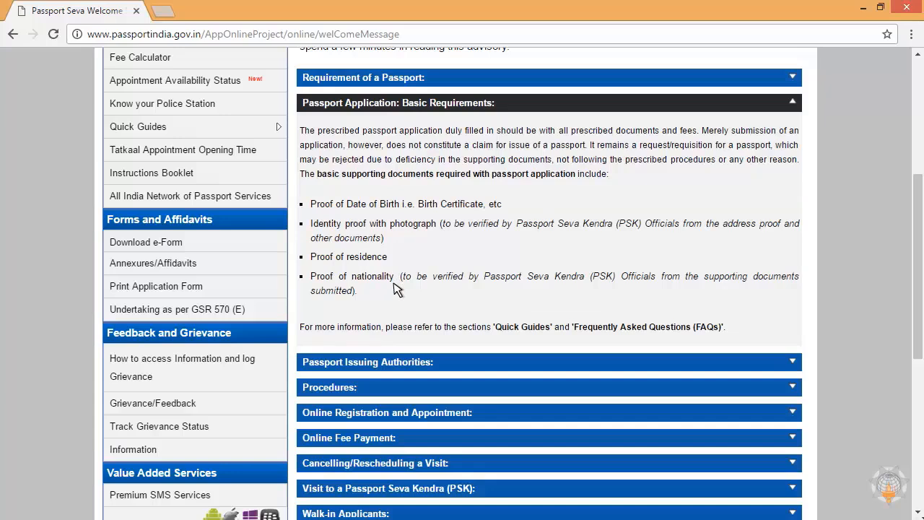
pyautogui.click(482, 415)
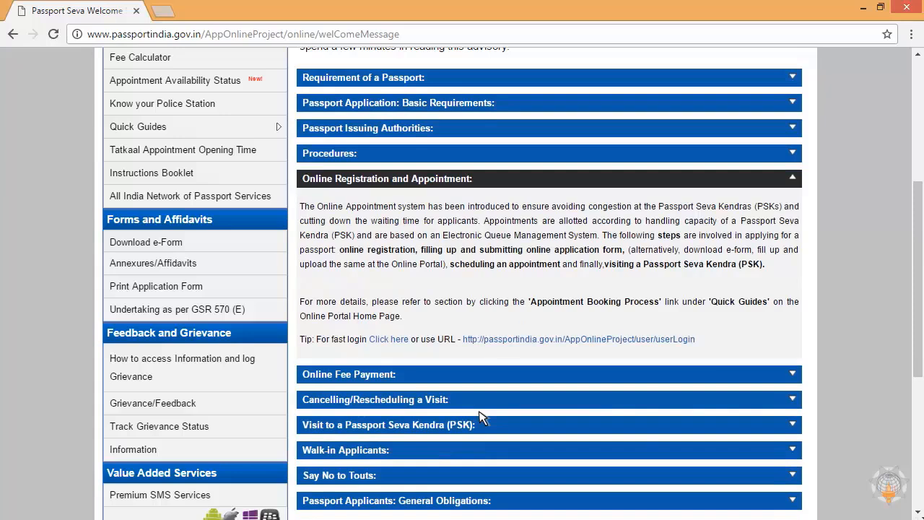
pyautogui.click(565, 340)
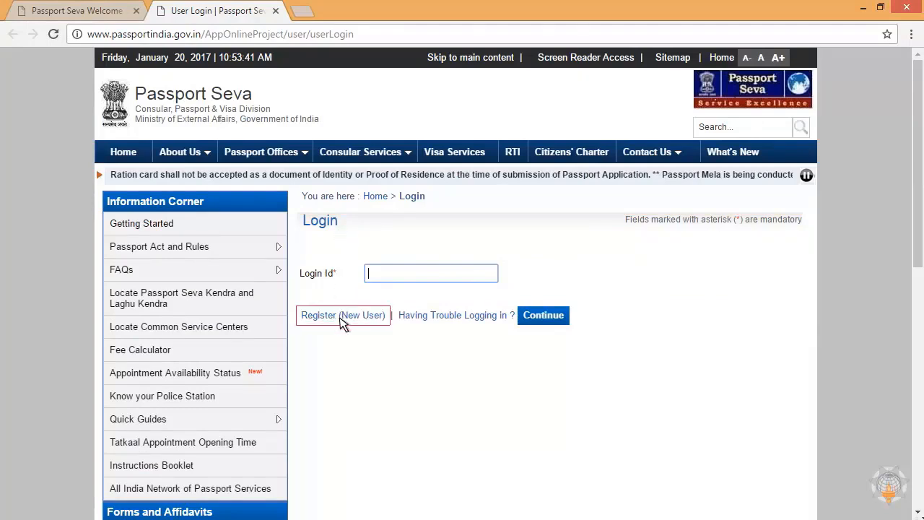
# - Fill in and submit the New User registration form for the Pune passport office
pyautogui.click(343, 315)
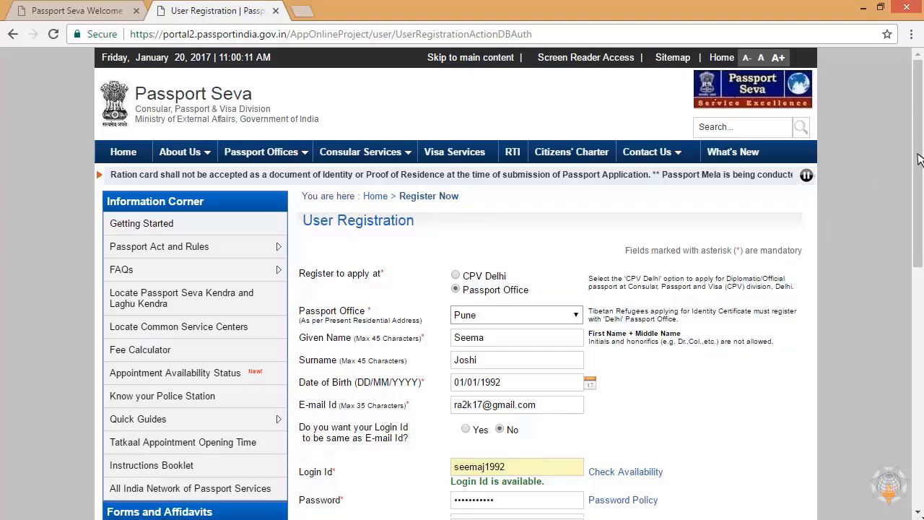
pyautogui.moveTo(919, 160); pyautogui.dragTo(918, 253)
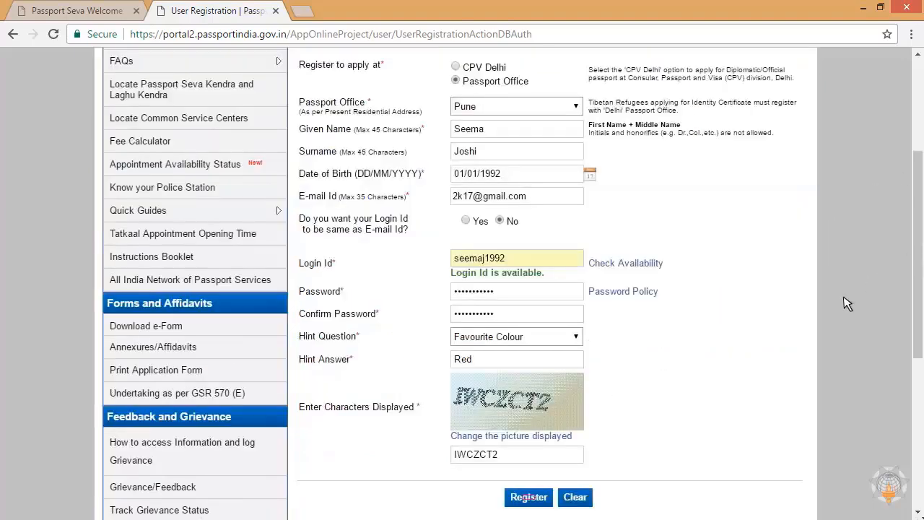
pyautogui.click(529, 497)
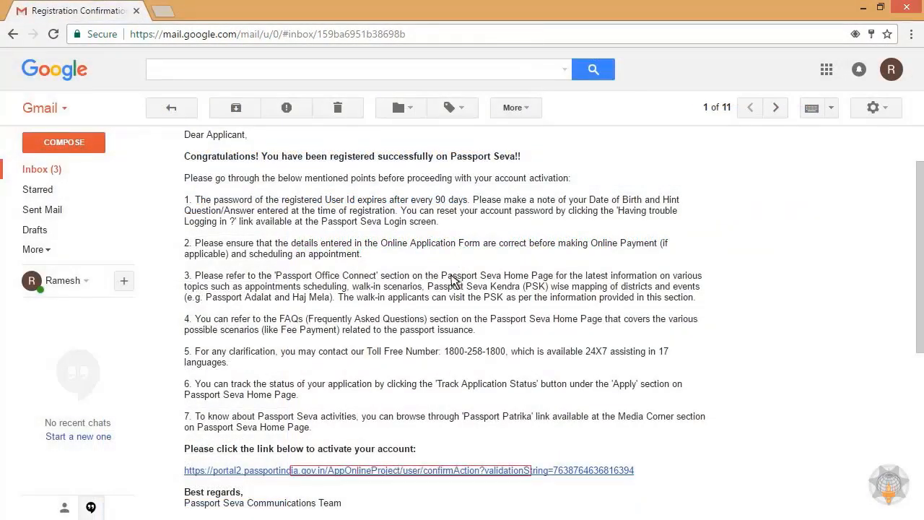
# - Activate the account through the link in the Registration Confirmation e-mail
pyautogui.click(404, 470)
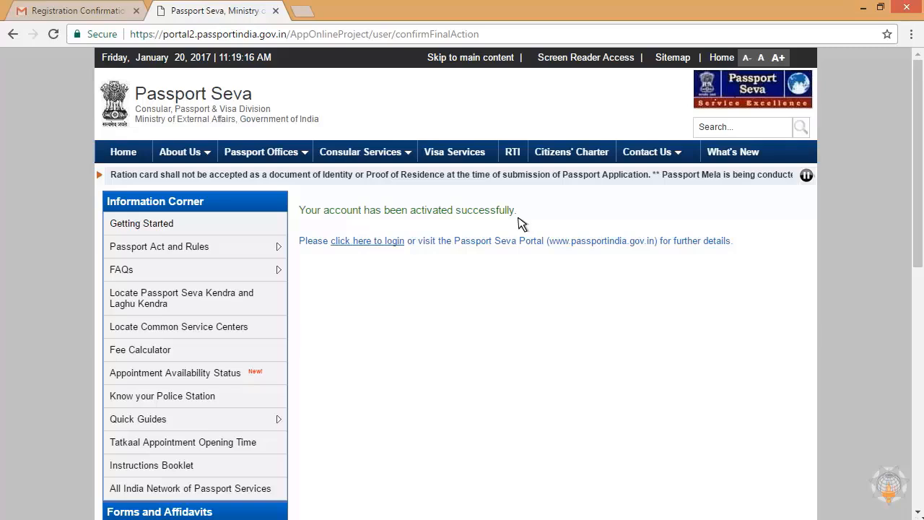
# - Log in with the new Login Id, the account password and the captcha
pyautogui.click(385, 241)
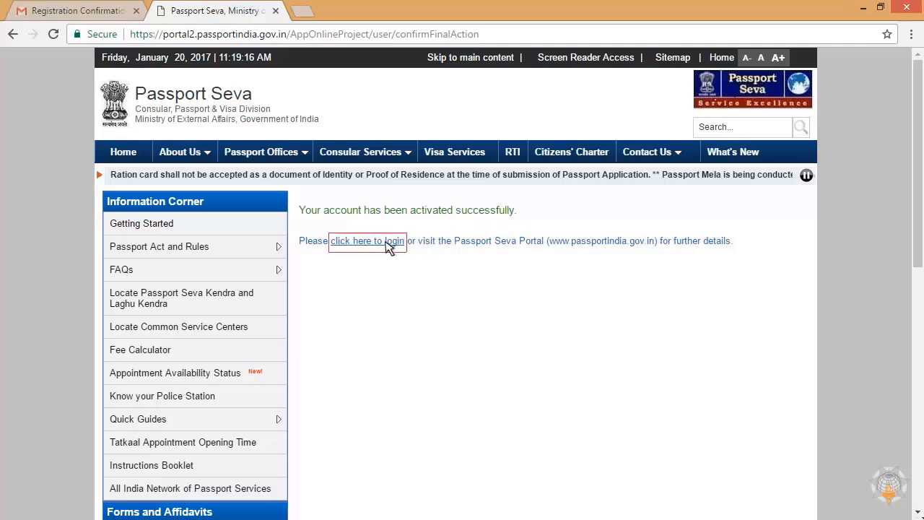
pyautogui.write('seemaj1992')
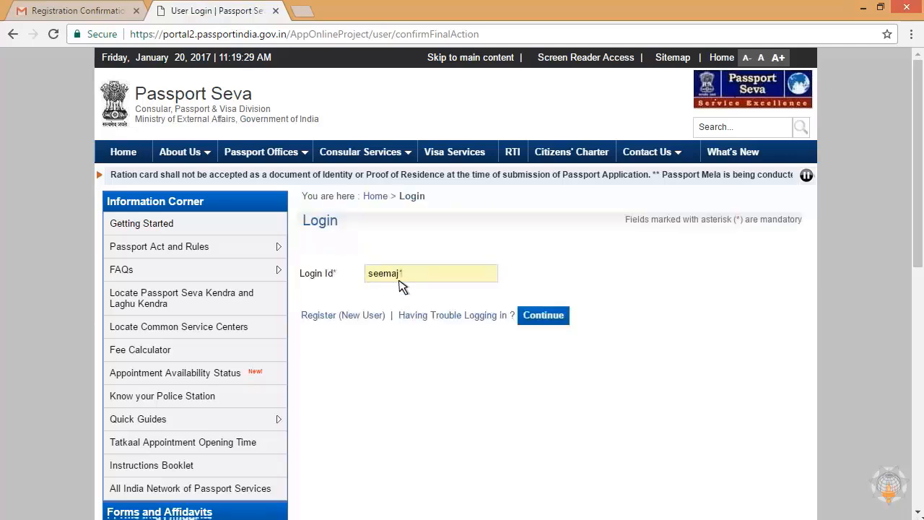
pyautogui.click(562, 318)
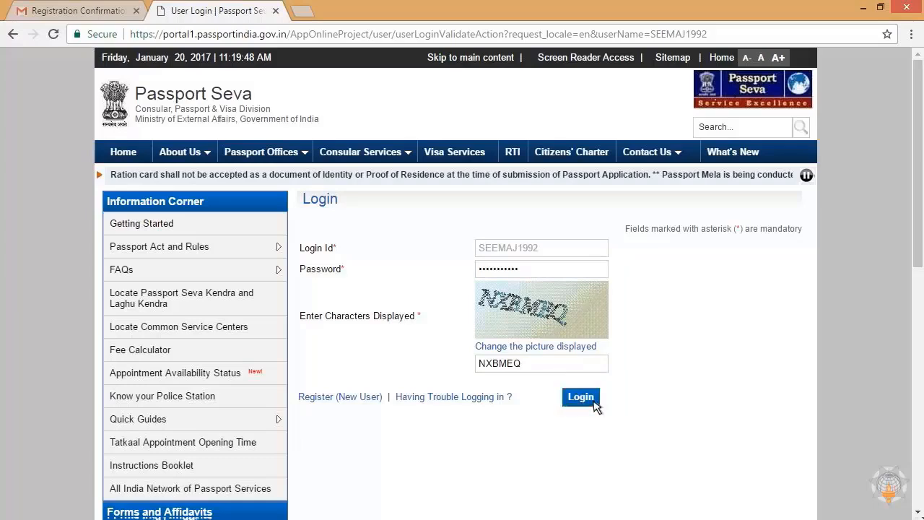
pyautogui.click(582, 398)
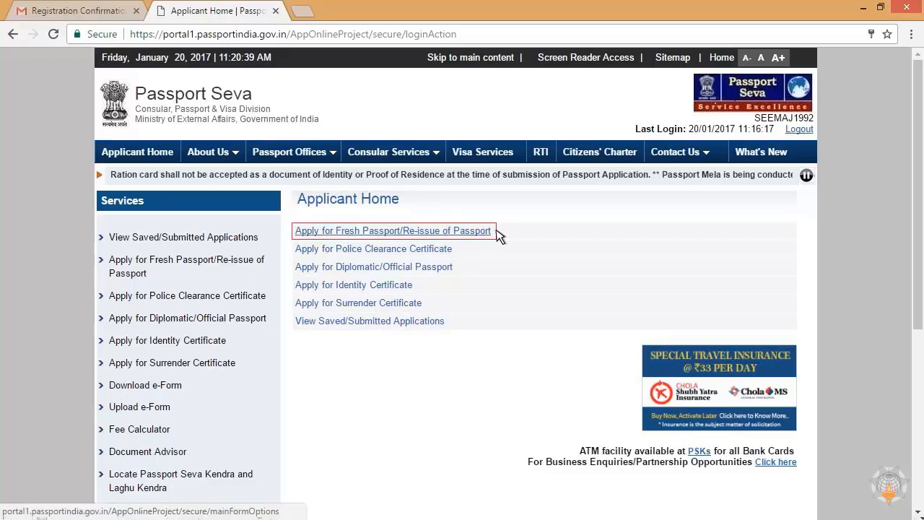
# - Start a Fresh Passport application with Normal scheme and a 36-page booklet
pyautogui.click(495, 231)
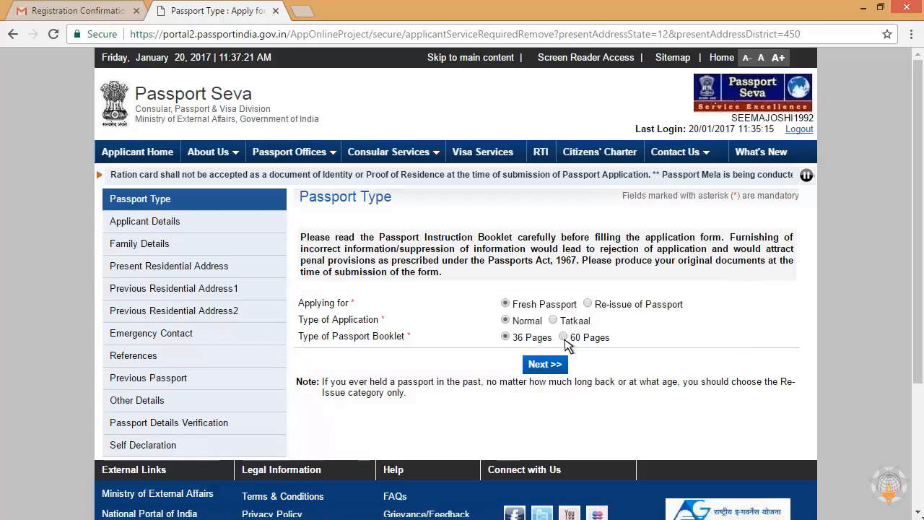
# - Continue past Passport Type and set the present address to state Goa, district North Goa
pyautogui.click(564, 370)
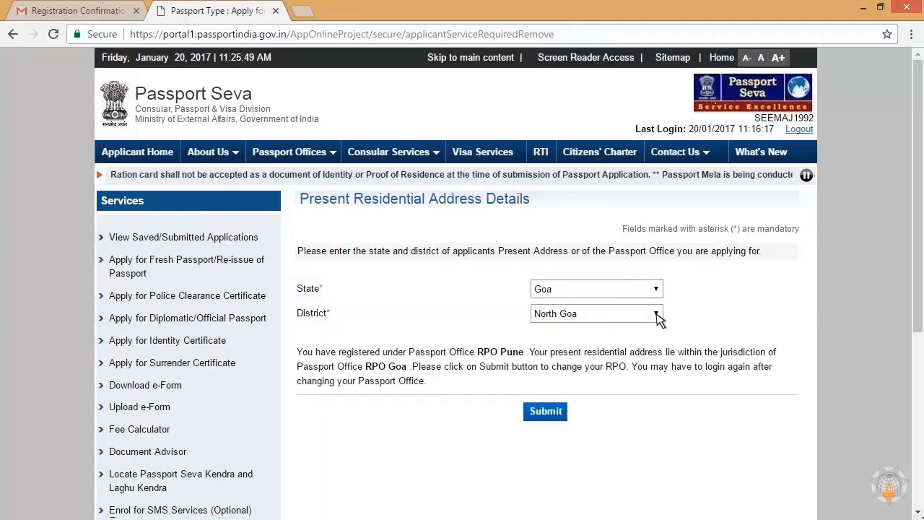
# - Complete Applicant Details and enter the father's and mother's names on Family Details
pyautogui.click(552, 411)
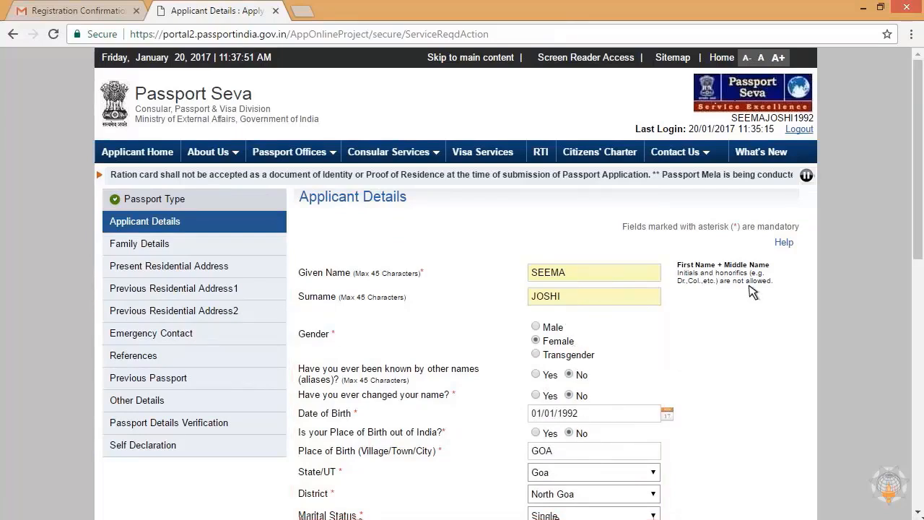
pyautogui.moveTo(918, 162); pyautogui.dragTo(918, 308)
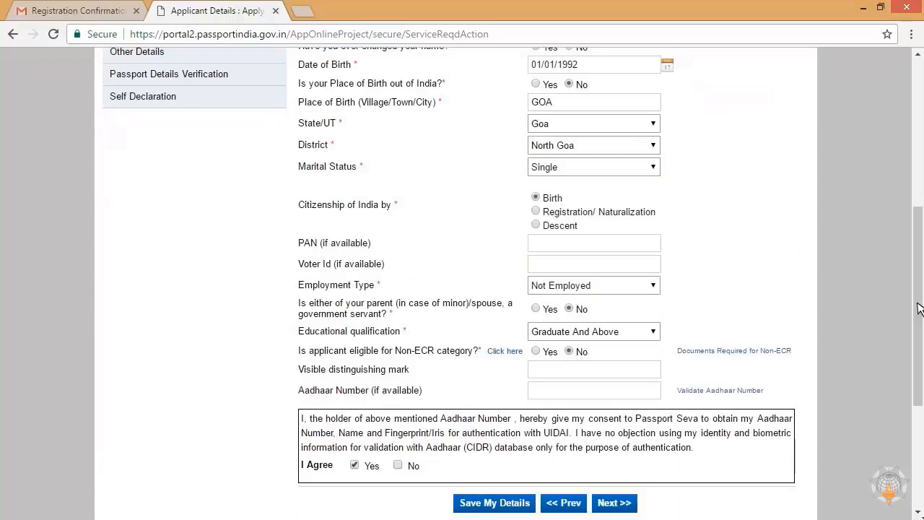
pyautogui.click(619, 503)
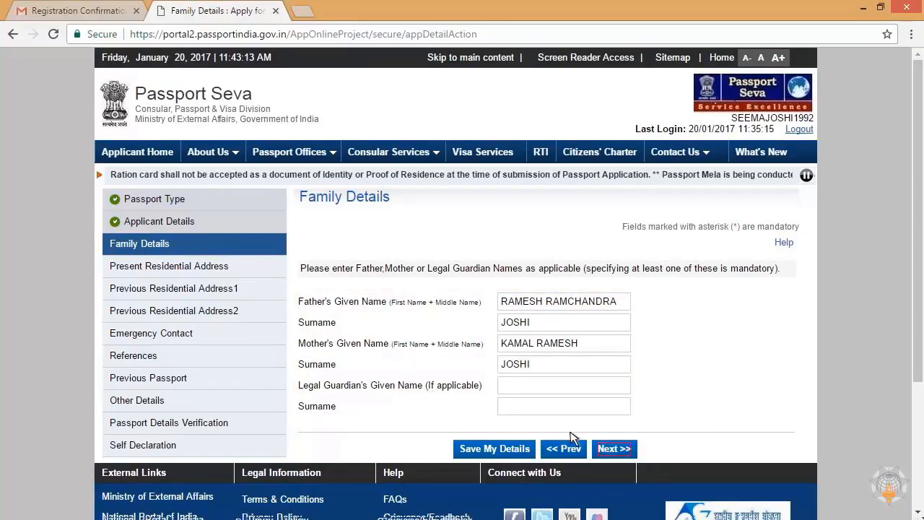
pyautogui.click(613, 448)
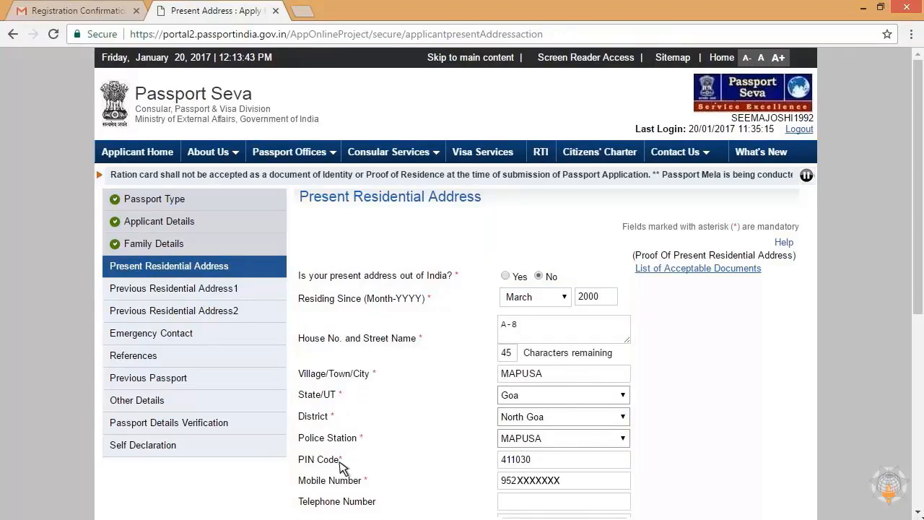
# - Enter the Mapusa, North Goa address as also permanent, plus the emergency contact's name and mobile
pyautogui.moveTo(917, 182); pyautogui.dragTo(917, 261)
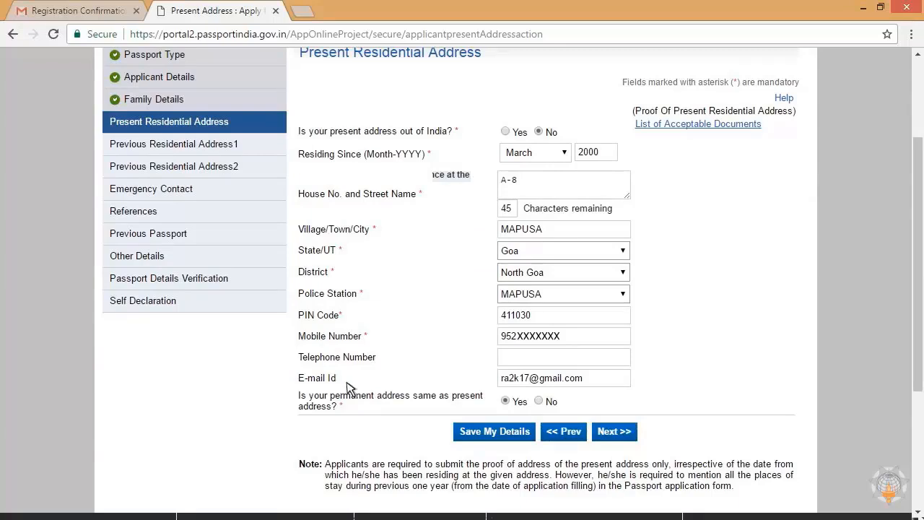
pyautogui.click(613, 431)
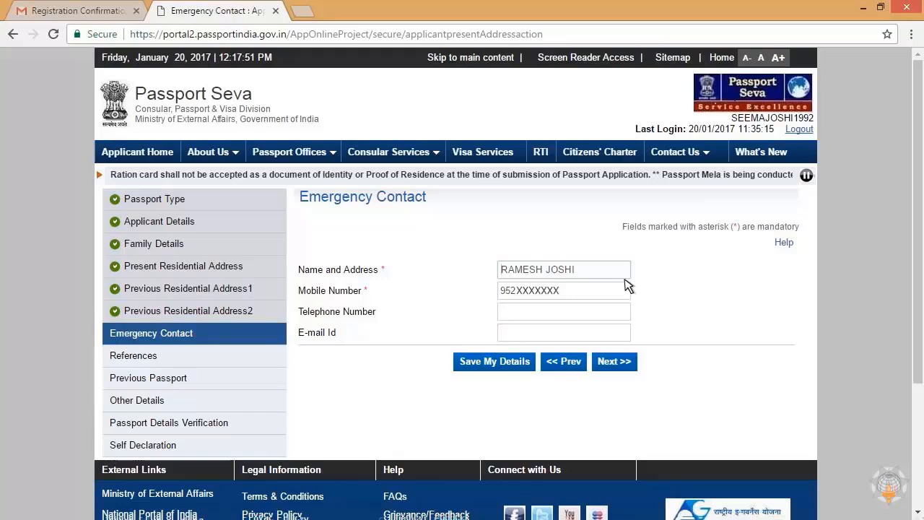
pyautogui.click(614, 361)
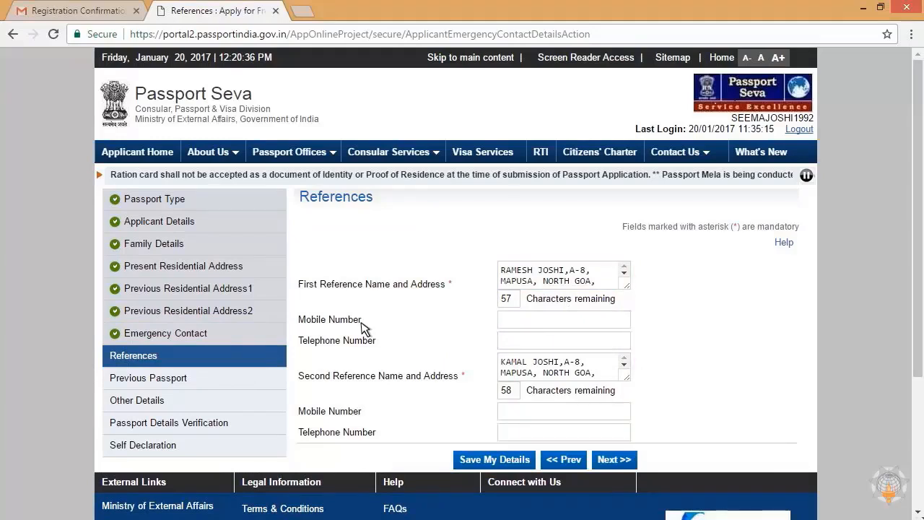
# - Fill both references, then mark previous passport as Details Not Available and unissued application as No
pyautogui.click(622, 460)
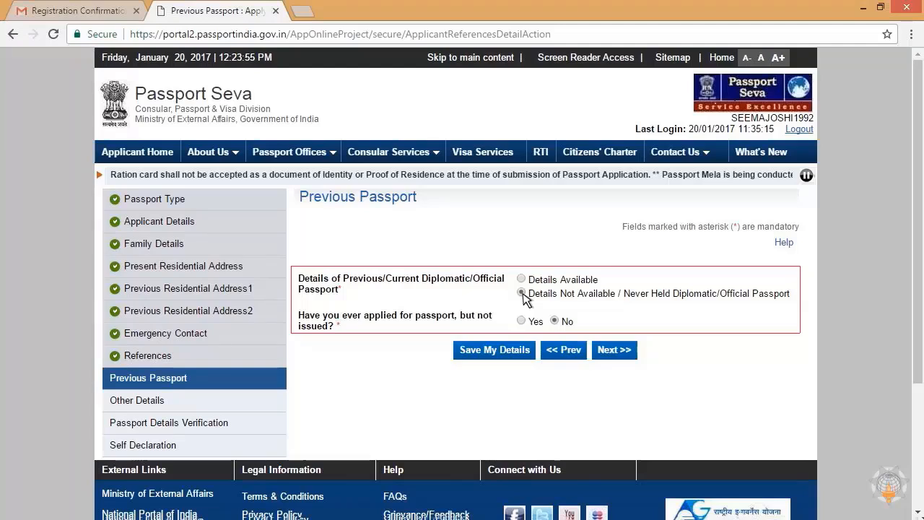
pyautogui.click(557, 322)
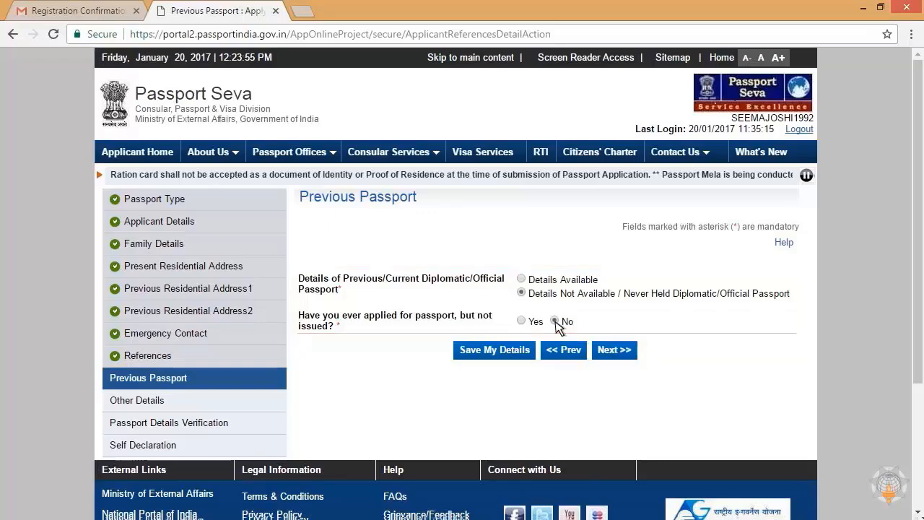
# - Answer No to all six Other Details questions and review the passport details preview
pyautogui.click(611, 350)
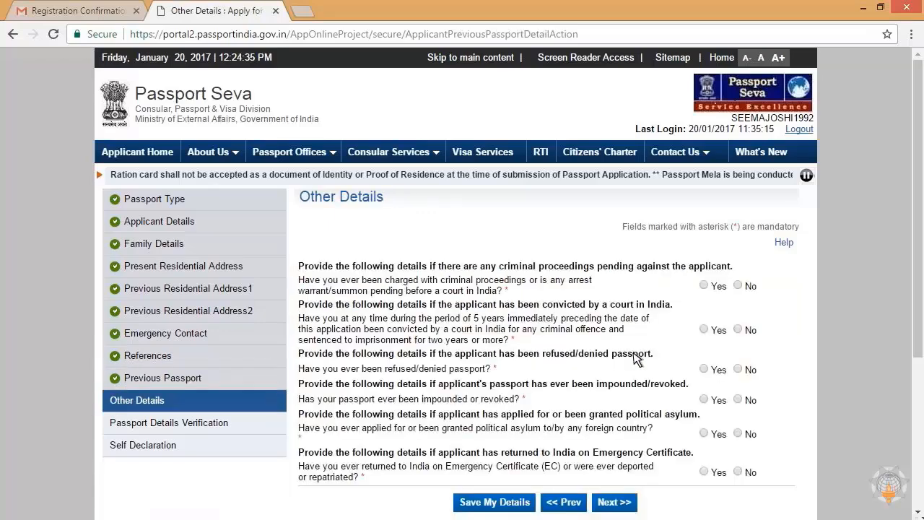
pyautogui.click(737, 329)
pyautogui.click(613, 502)
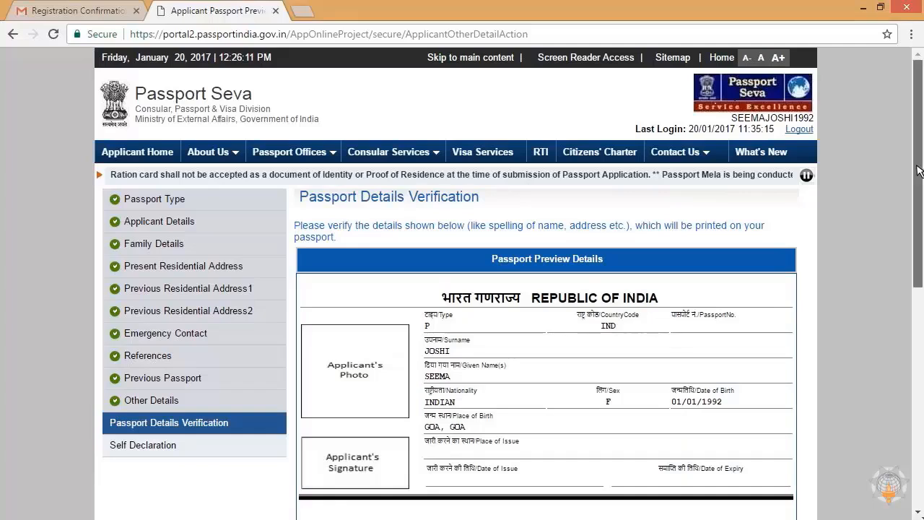
pyautogui.moveTo(918, 171); pyautogui.dragTo(820, 262)
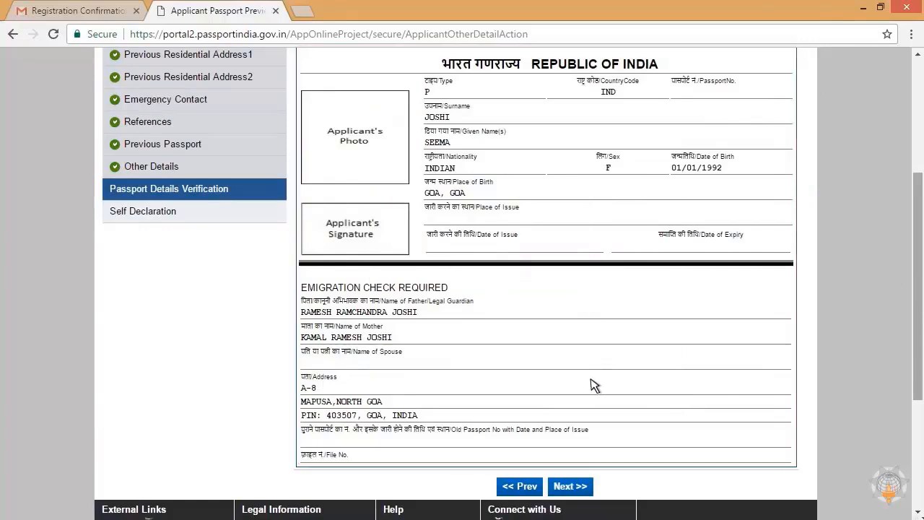
pyautogui.click(569, 486)
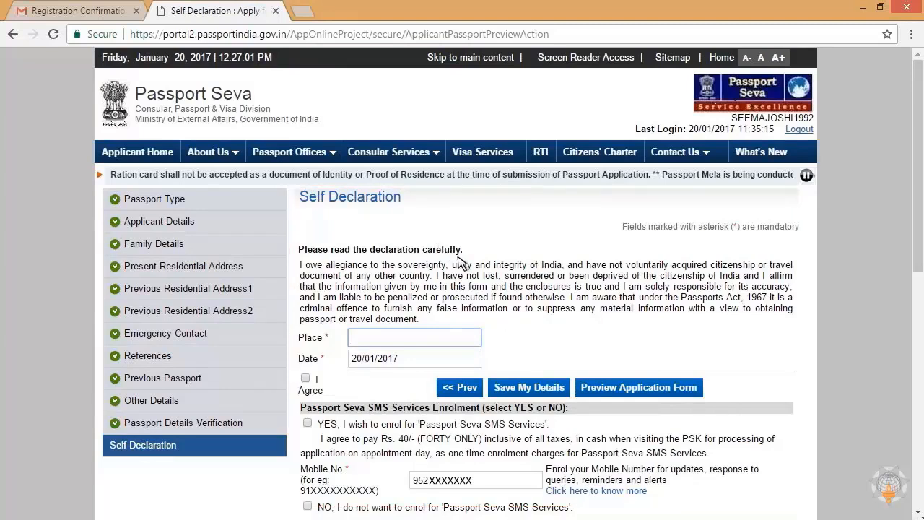
# - Accept the self declaration for place GOA and save the application to obtain its reference number
pyautogui.click(305, 379)
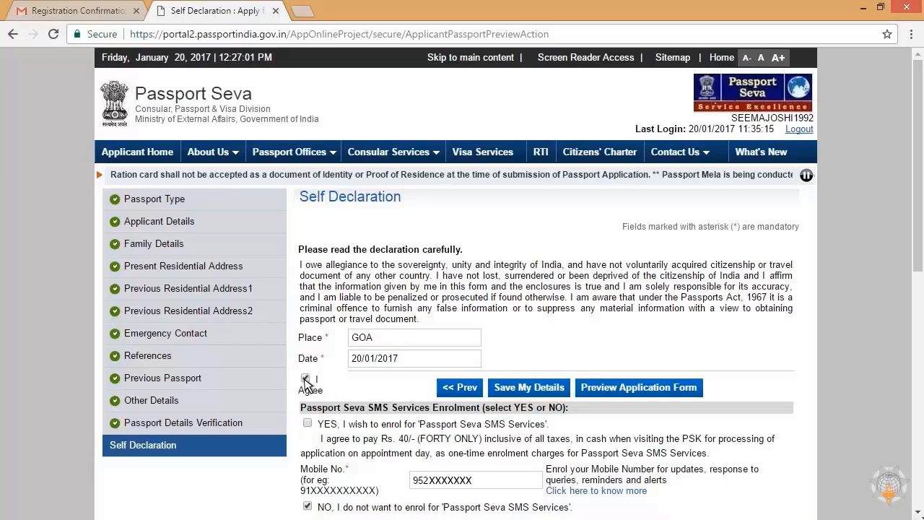
pyautogui.click(559, 392)
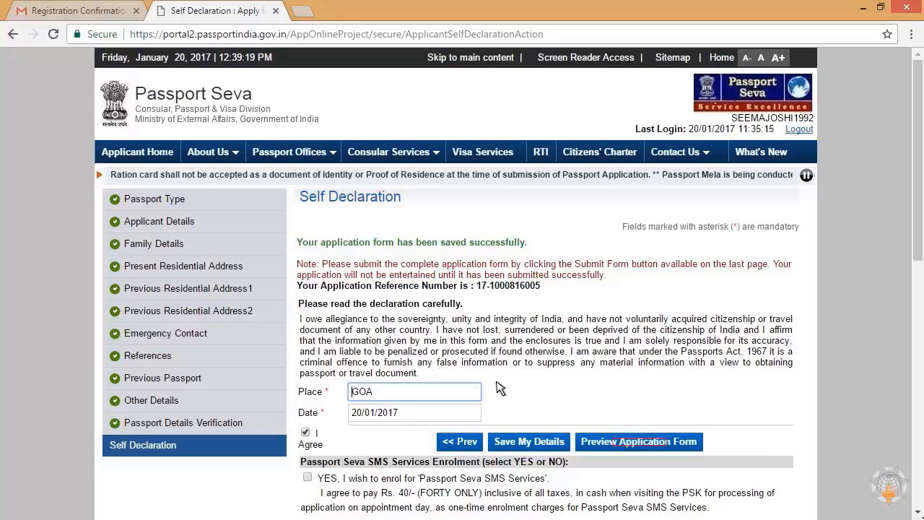
pyautogui.click(692, 444)
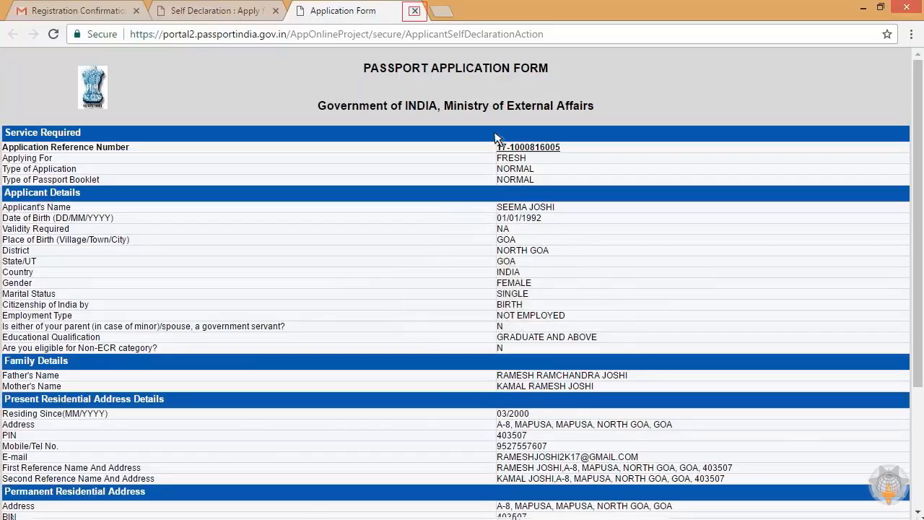
pyautogui.click(415, 11)
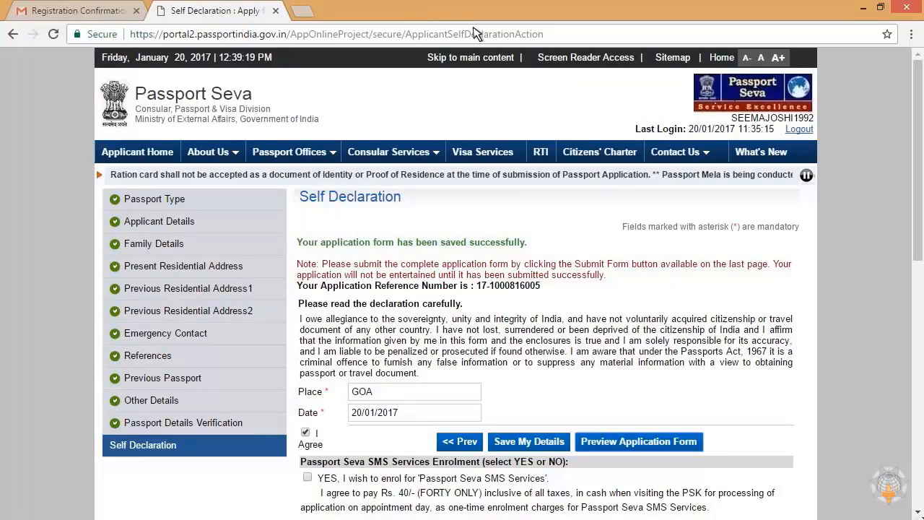
pyautogui.moveTo(918, 149); pyautogui.dragTo(918, 303)
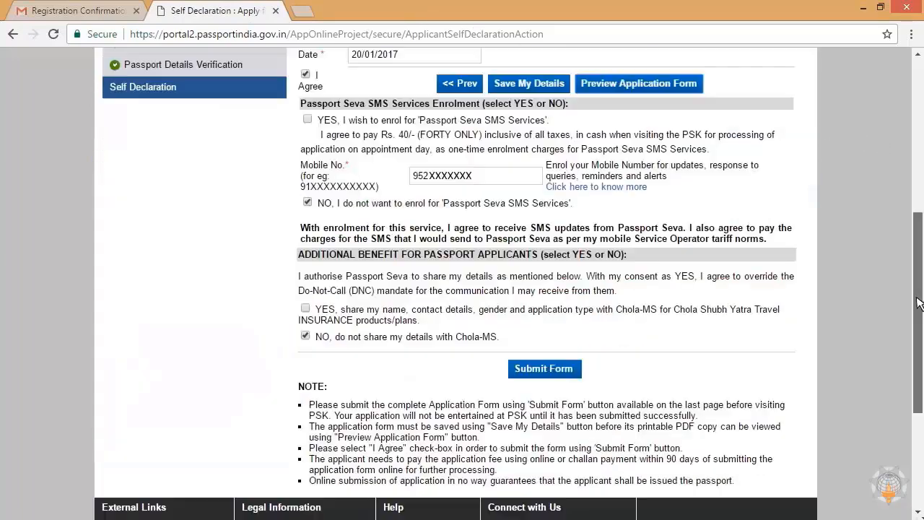